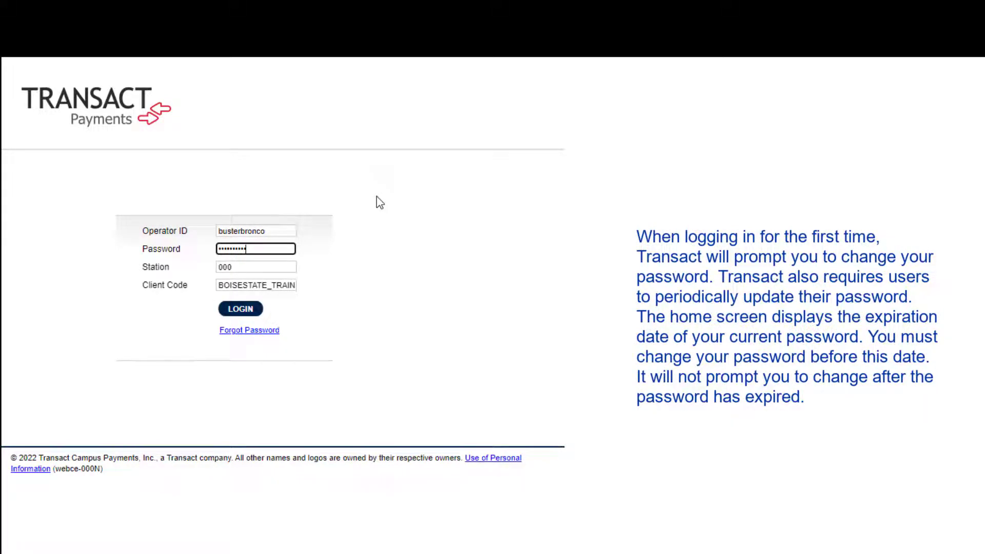
Log in to the training environment and start a new departmental deposit record
key(Return)
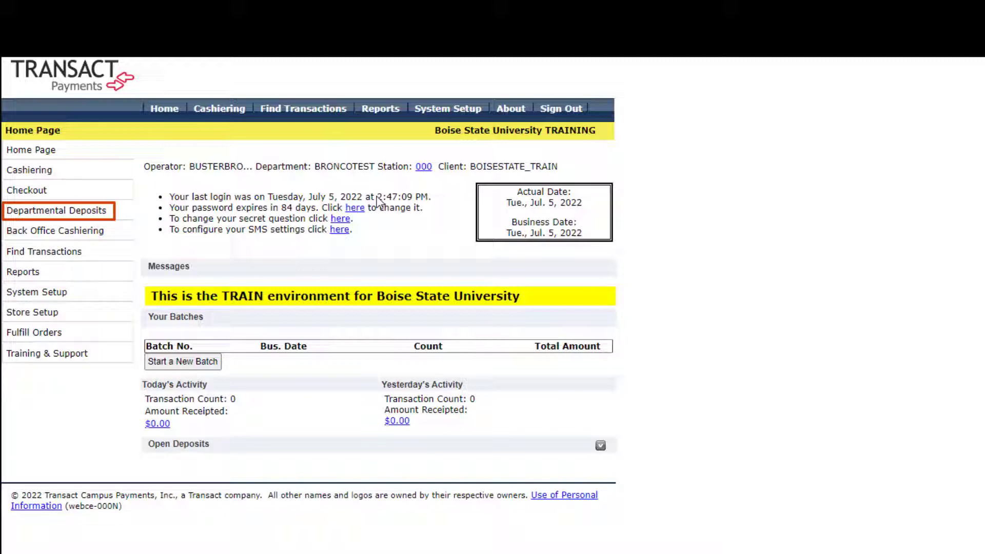
click(99, 210)
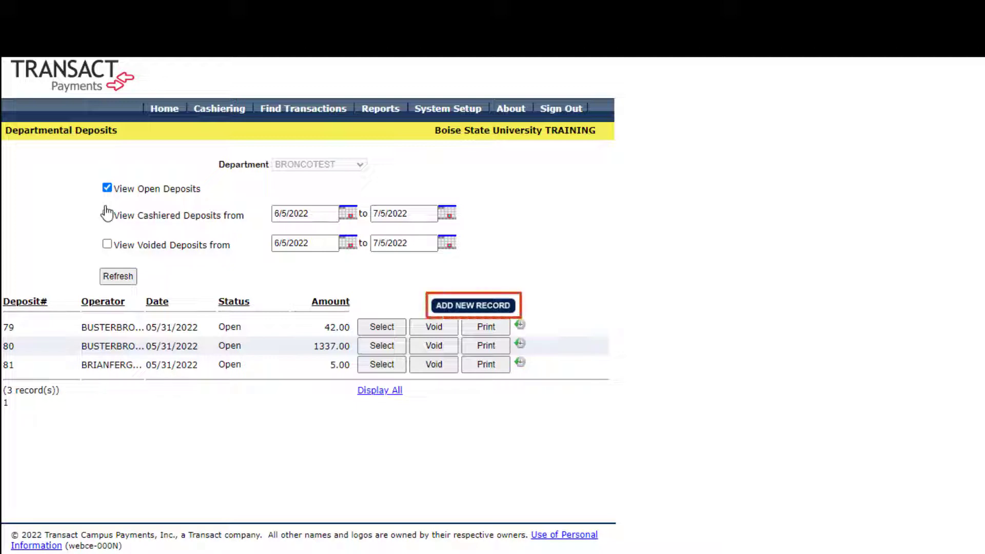
click(448, 307)
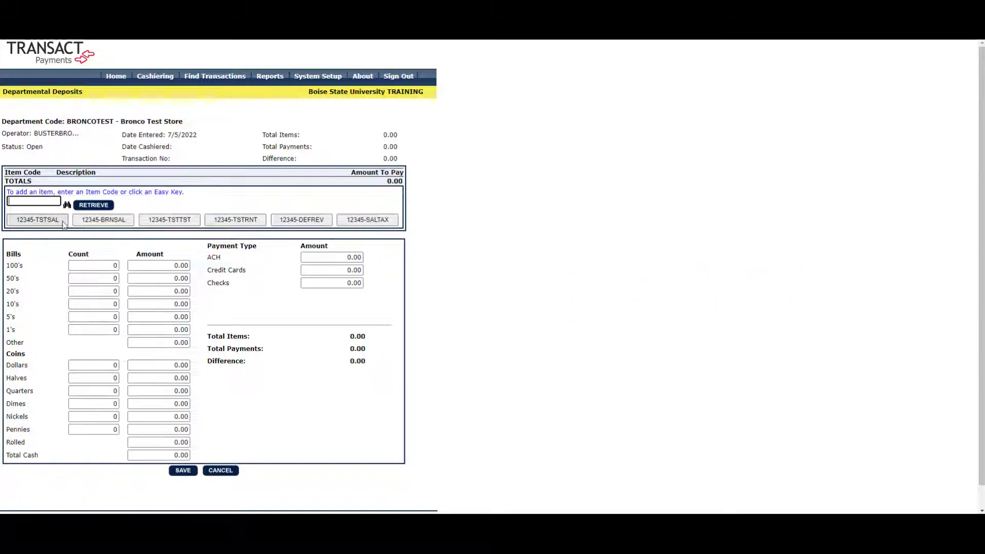
Add item 12345-TSTSAL to the deposit with line description "6/1/2022 Buster Bronco Book" and an amount of 180
click(40, 221)
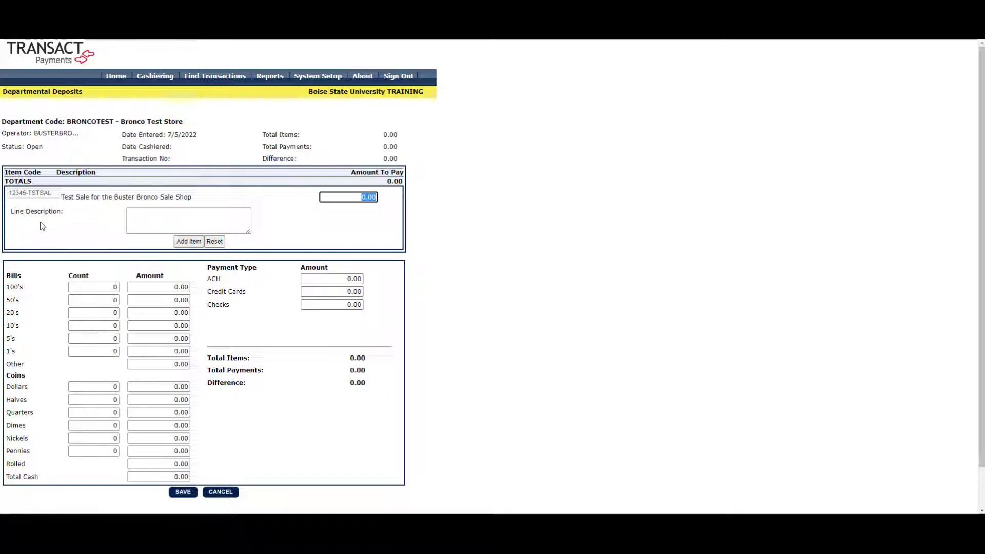
click(154, 212)
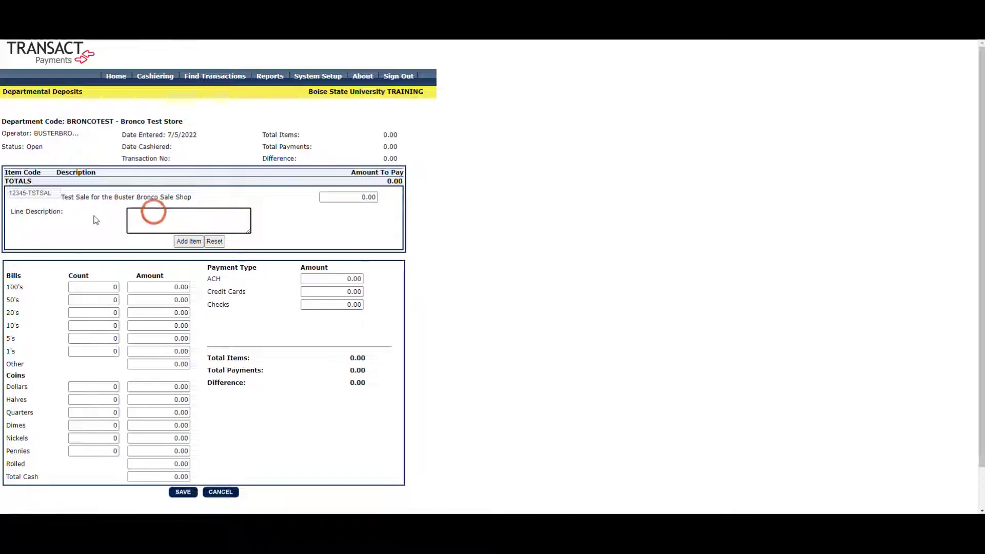
text(6/1/2022 Buster Bronco Book)
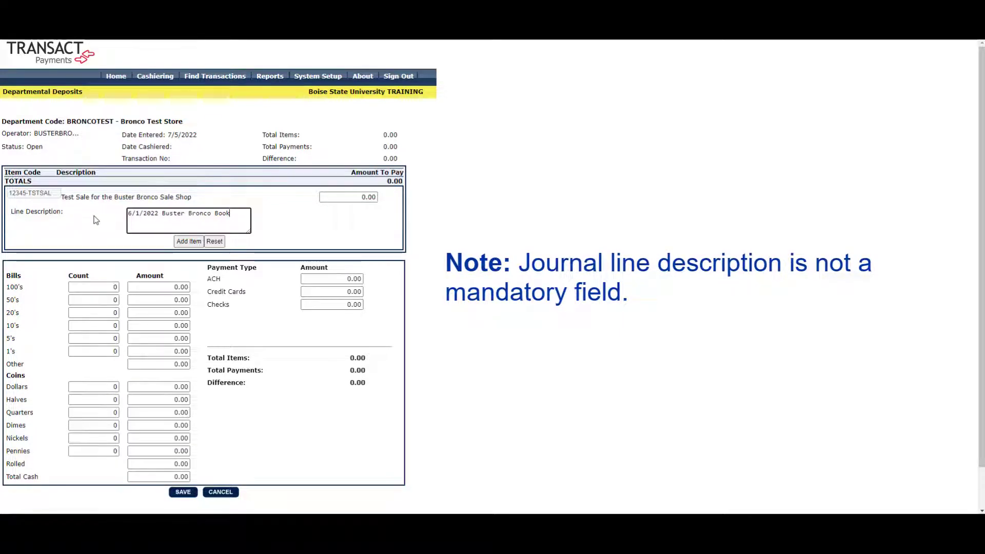
click(373, 196)
double_click(373, 196)
key(BackSpace)
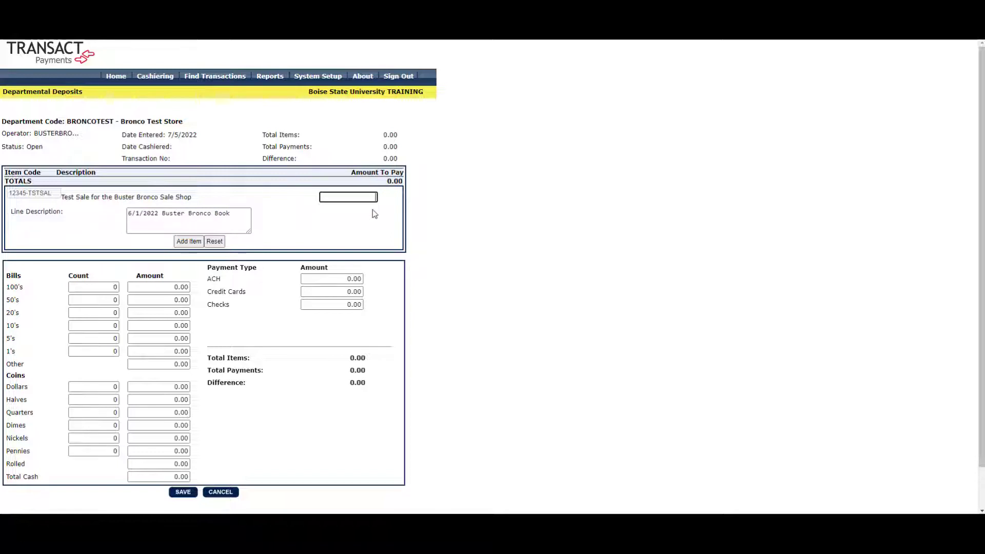
text(180)
click(194, 242)
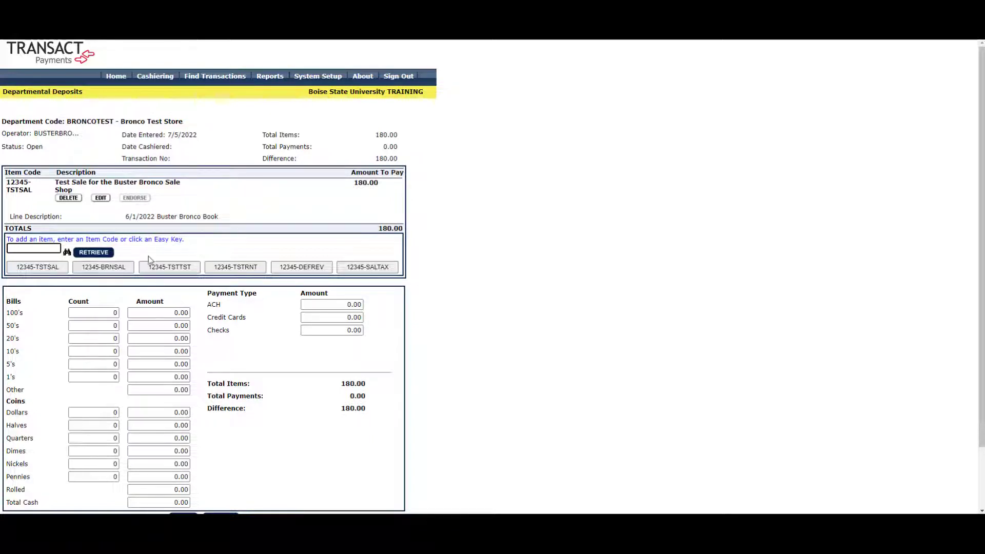
Add item 12345-BRNSAL to the deposit with an amount of 220
click(118, 268)
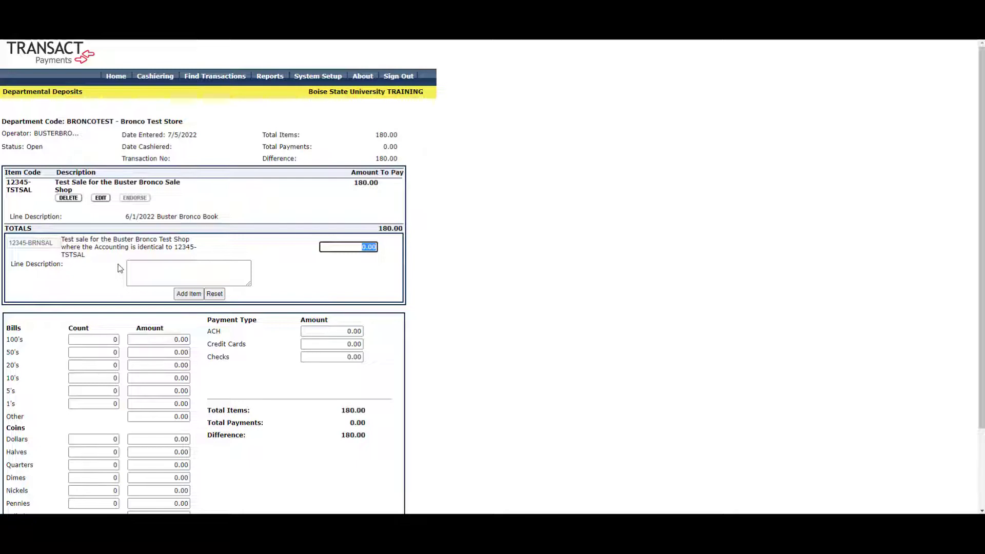
text(220)
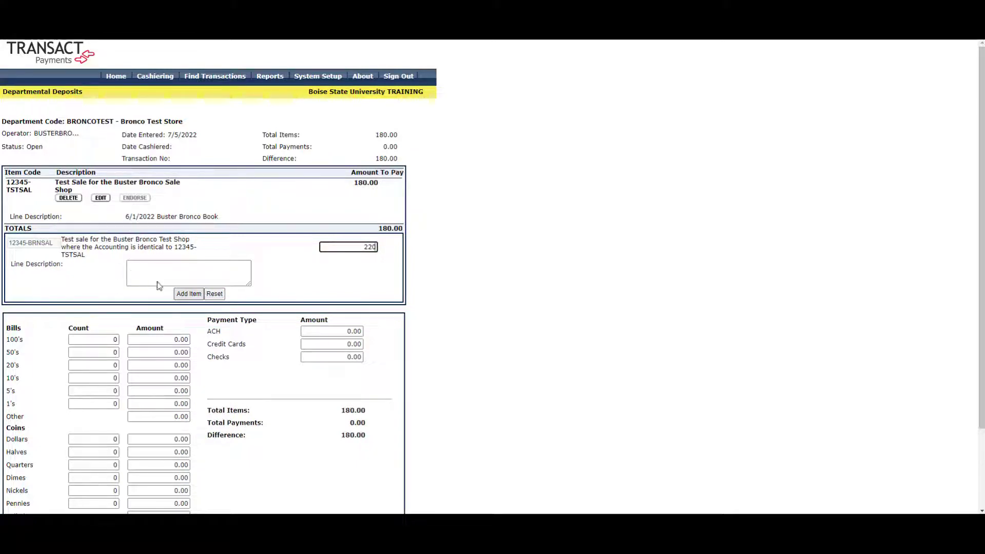
click(183, 294)
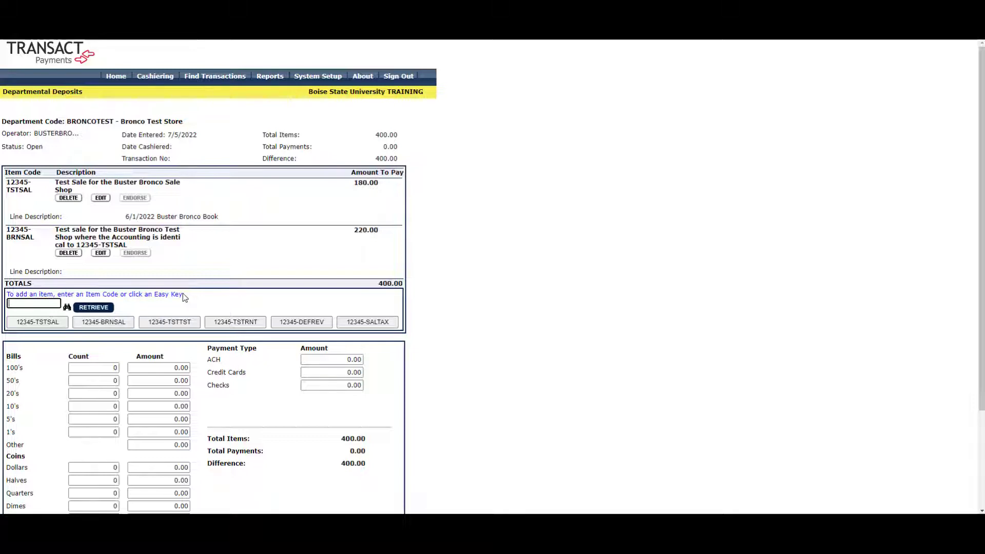
Look up item code 12345-SEARCH and add it to the deposit with an amount of 100
click(67, 308)
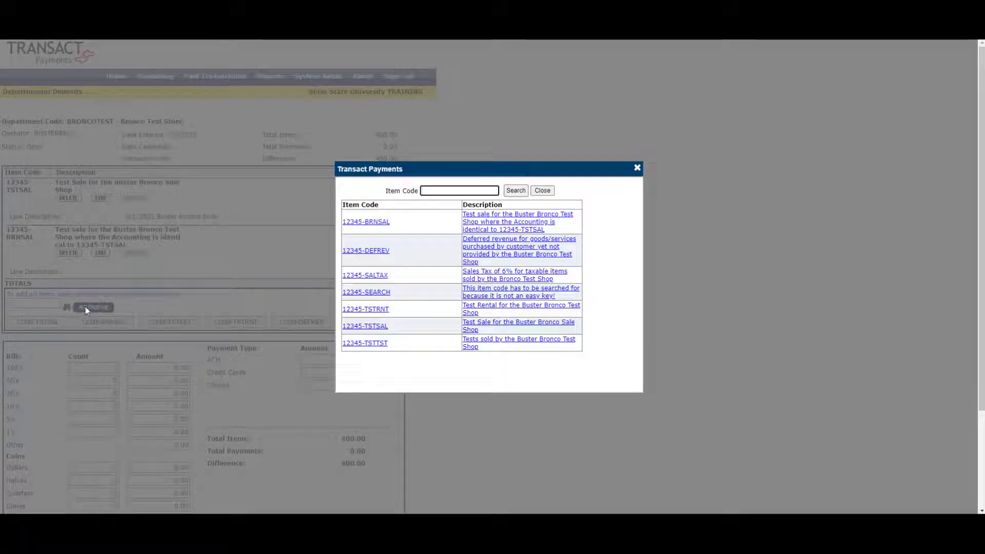
click(366, 296)
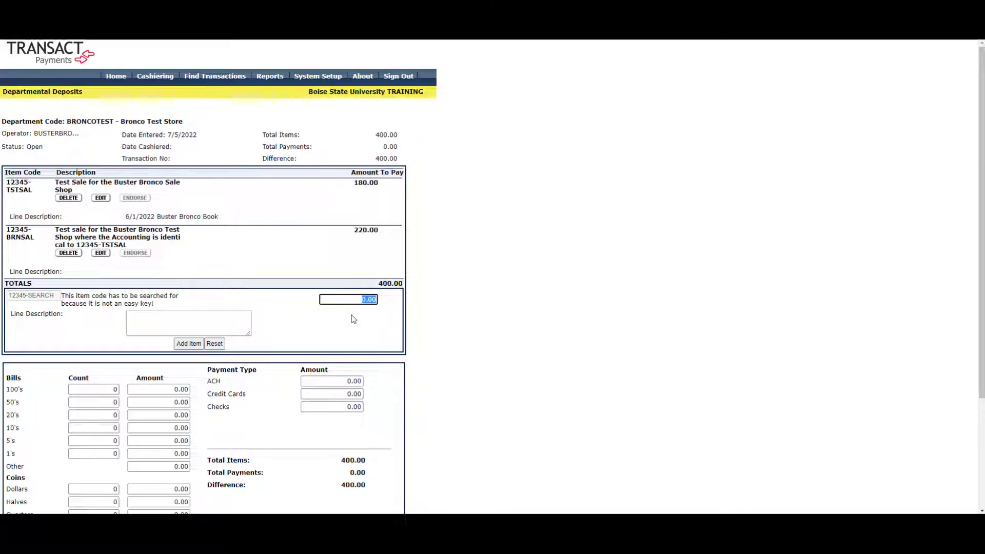
text(100)
click(188, 344)
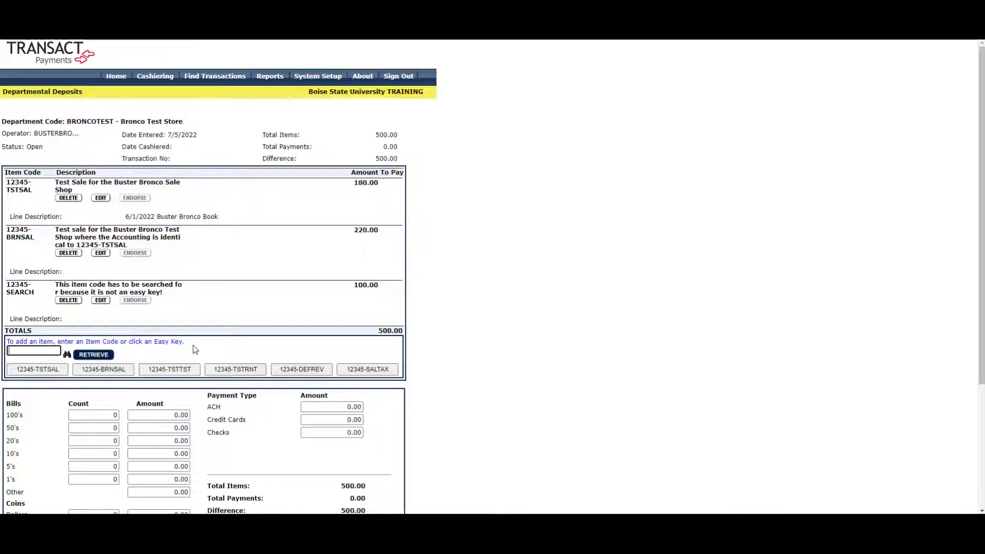
Add sales tax item 12345-SALTAX for 24 with line description "12345-TSTSAL and 12345-BRNSAL on 6/1/22"
click(361, 369)
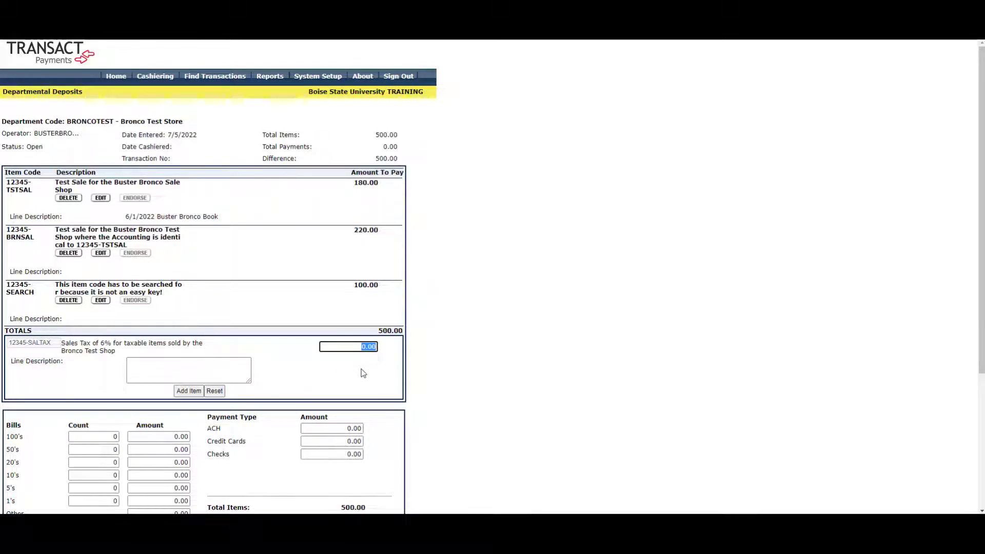
text(24)
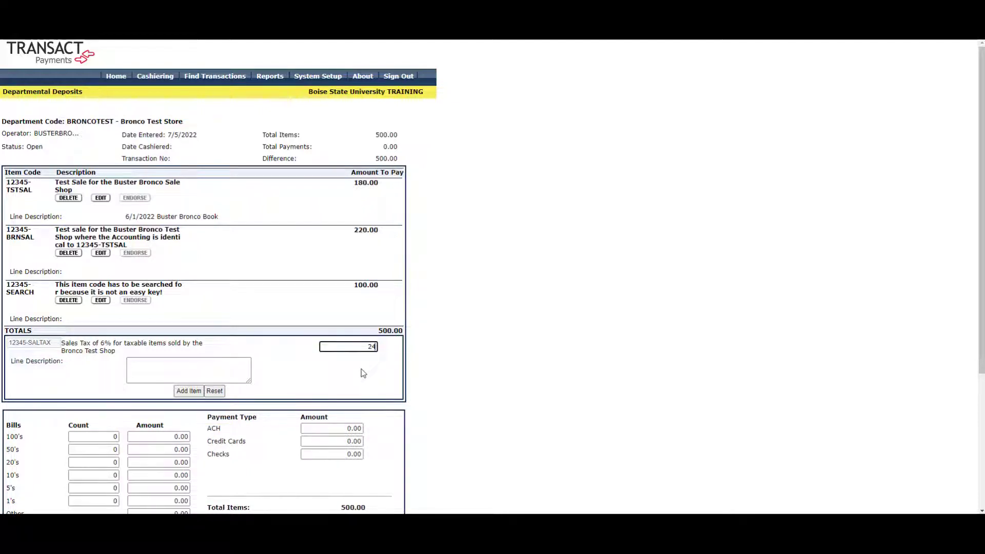
click(235, 374)
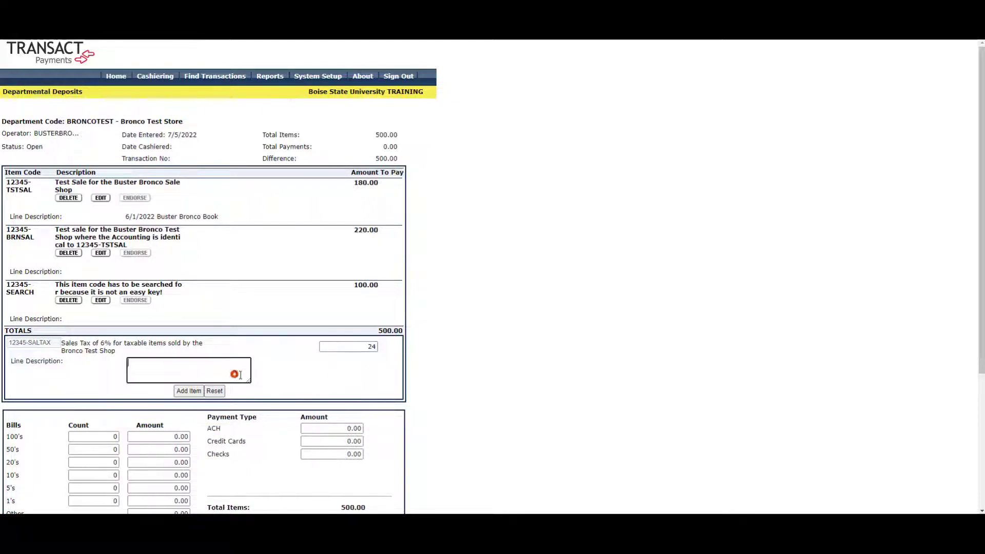
text(12345-TSTSAL and 12345-BRNSAL on 6/1/22)
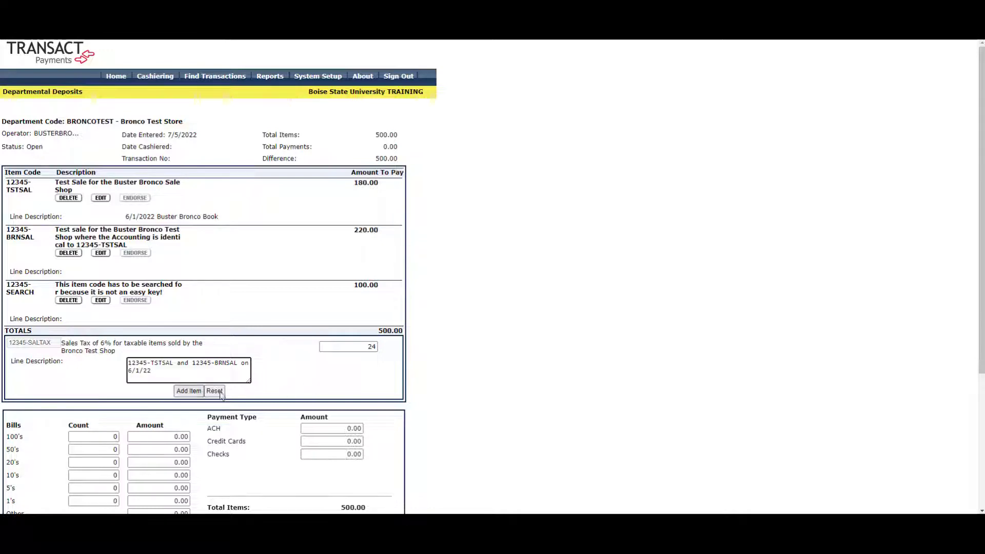
click(189, 391)
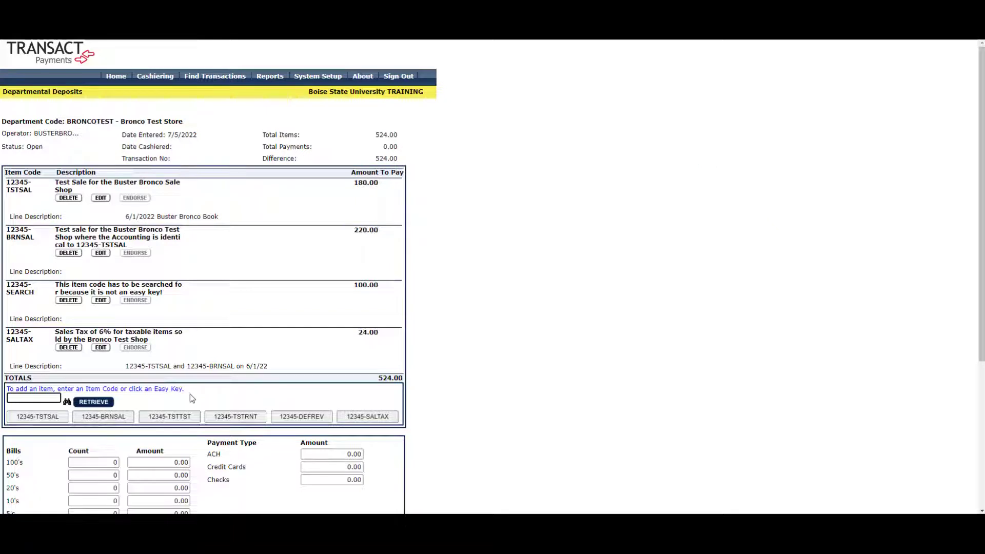
Record the deposit's payments as 424 one-dollar bills and 100 in checks, and save the deposit
scroll(272, 408, down, 4)
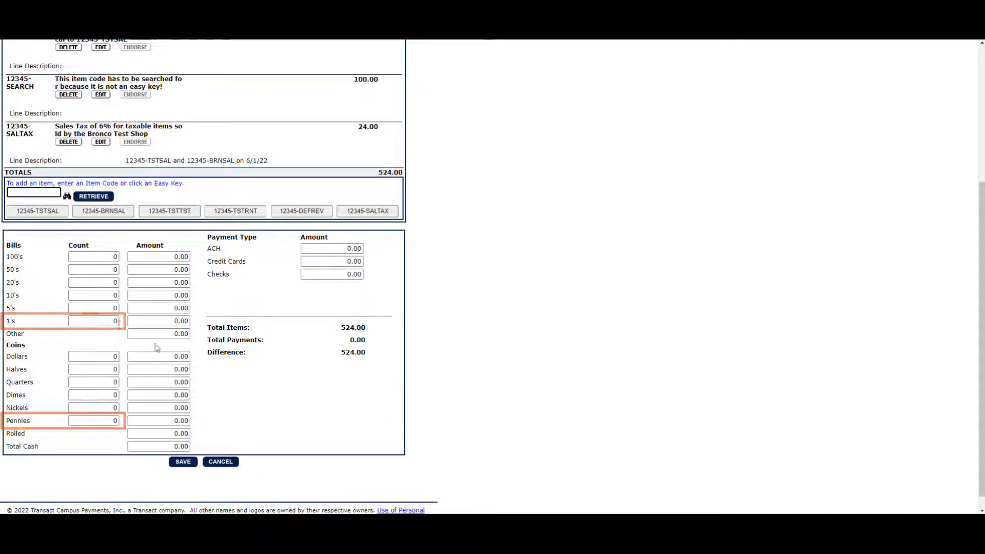
click(116, 321)
text(424)
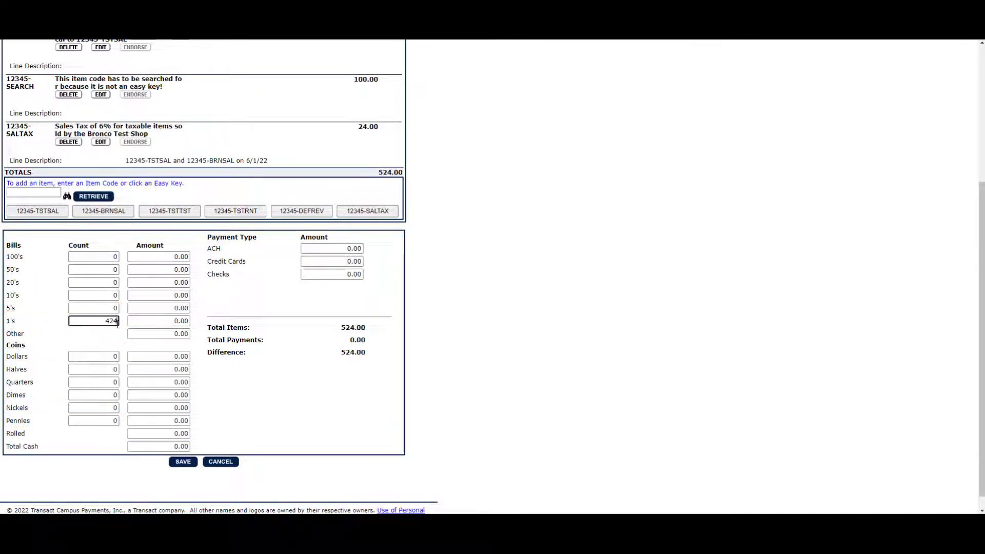
click(363, 274)
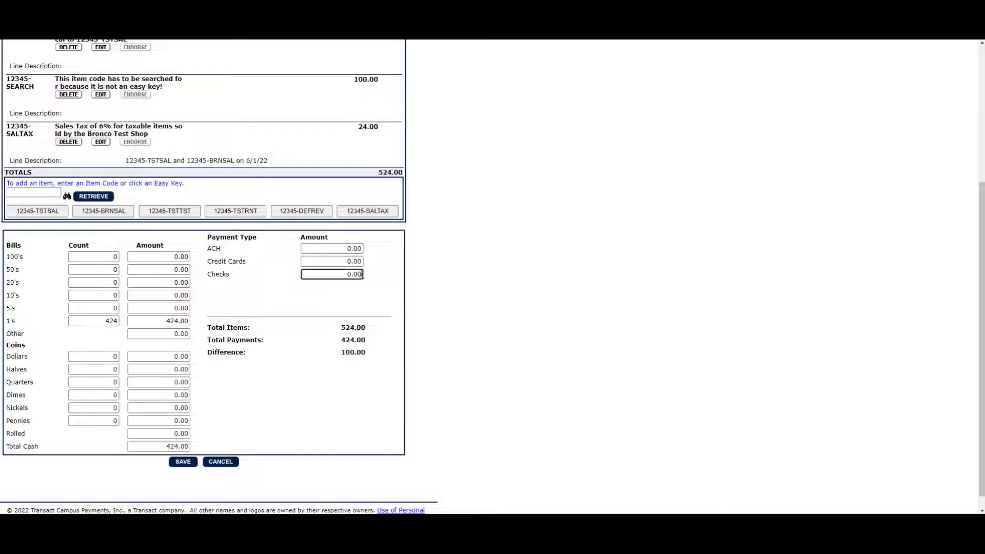
text(100)
click(378, 307)
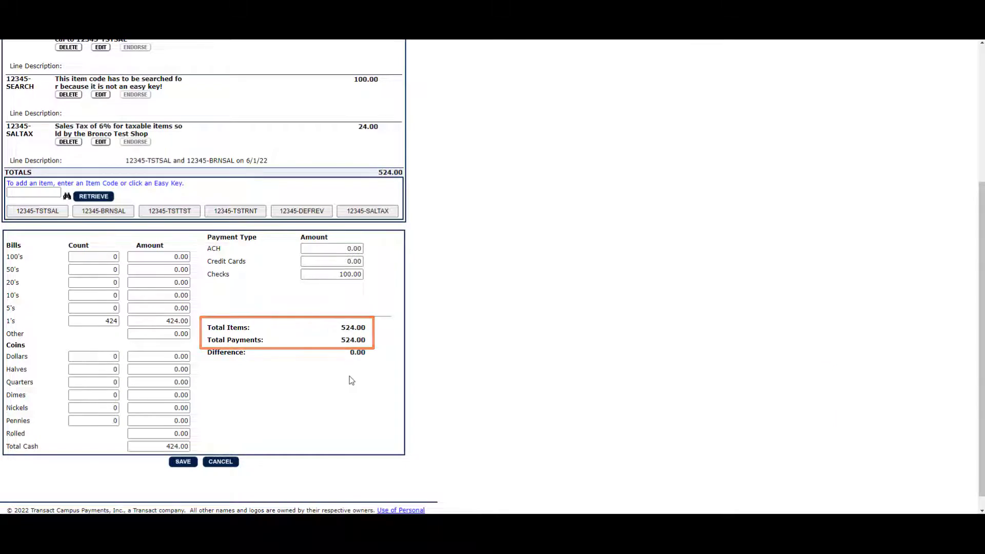
click(179, 463)
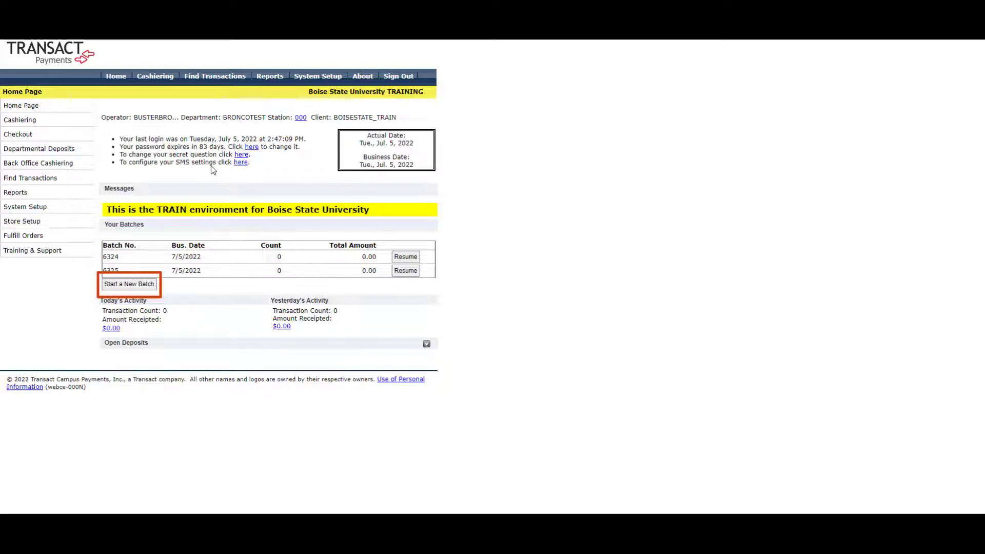
Start a new batch and load the Bronco Test Store's 7/5/2022 departmental deposit for cashiering
click(118, 284)
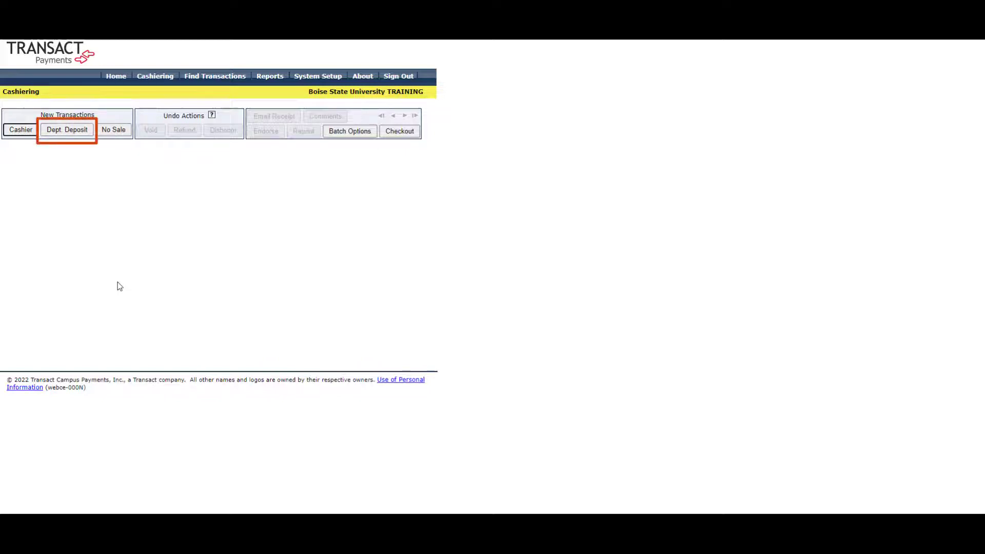
click(67, 131)
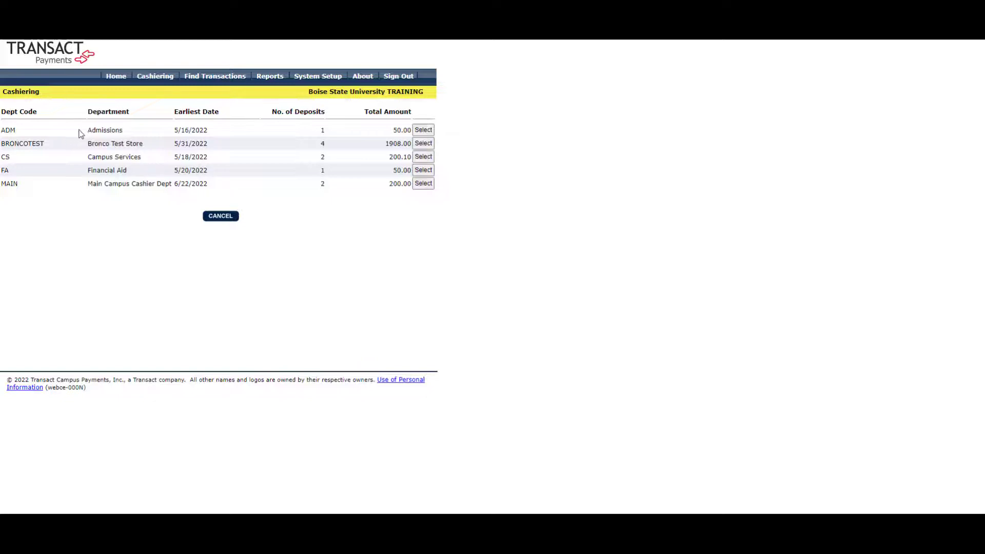
click(428, 143)
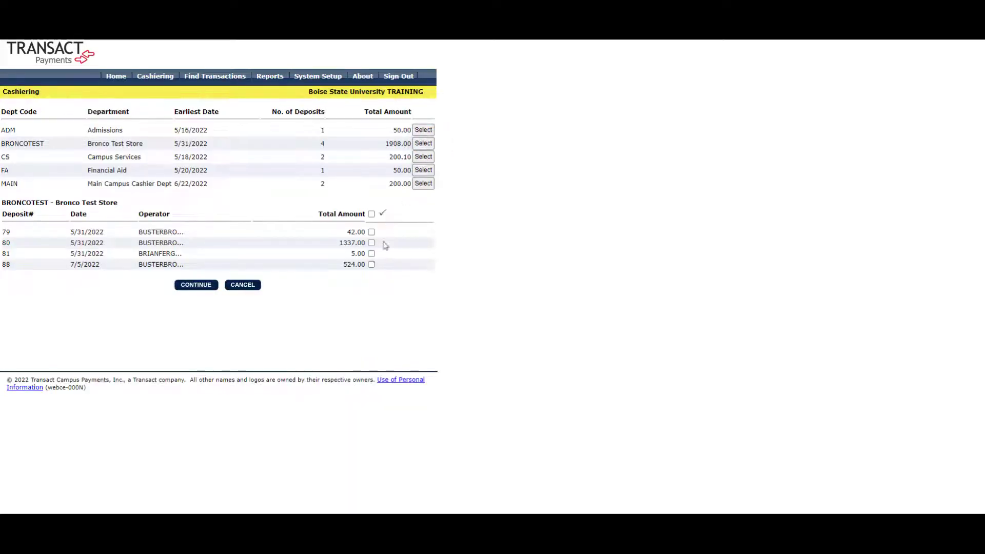
click(372, 264)
click(205, 287)
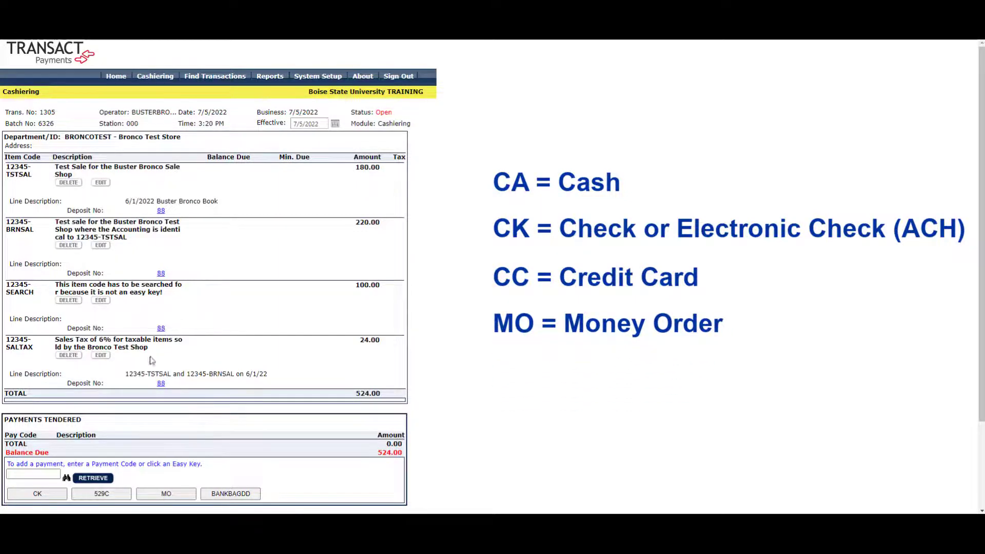
Look up payment code CA and add a cash payment of 424 to the transaction
click(68, 477)
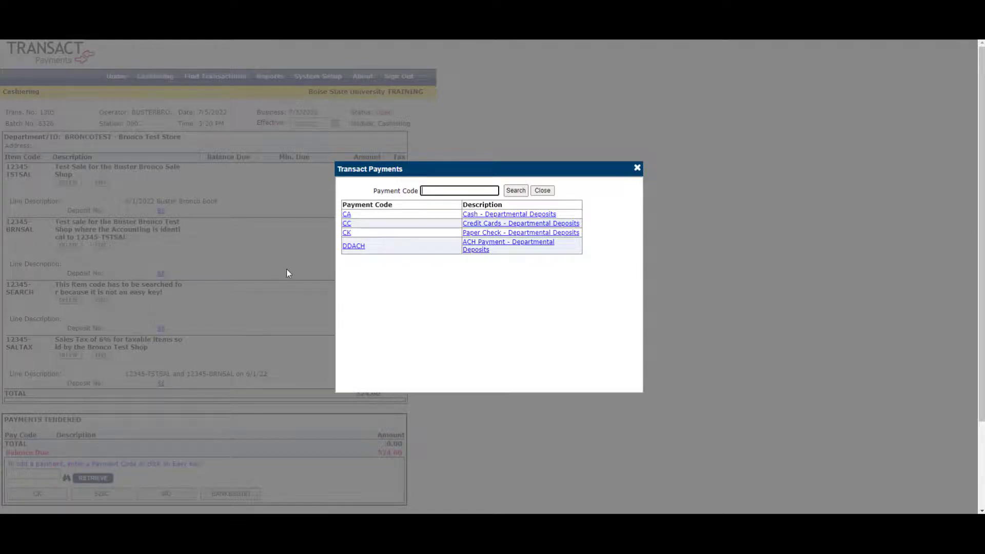
click(348, 214)
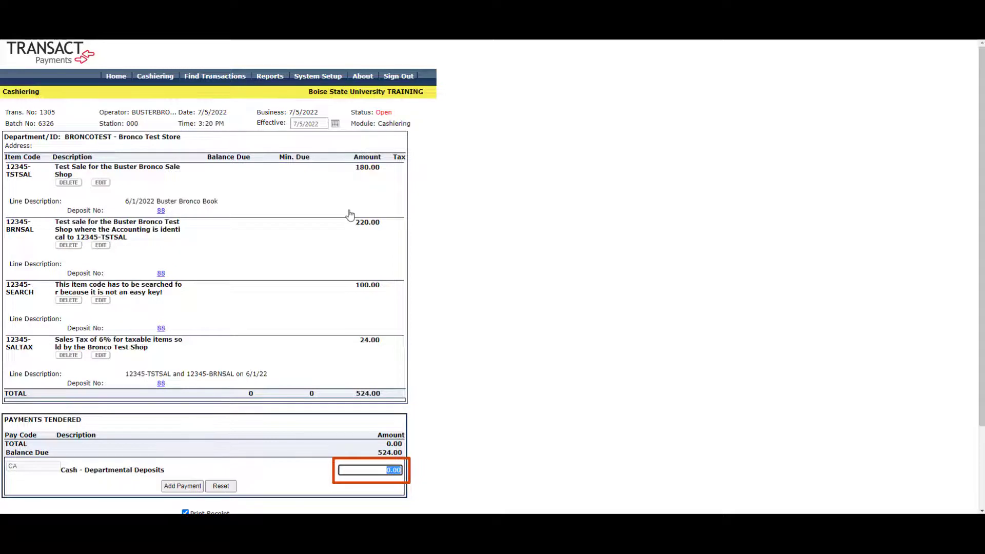
text(424)
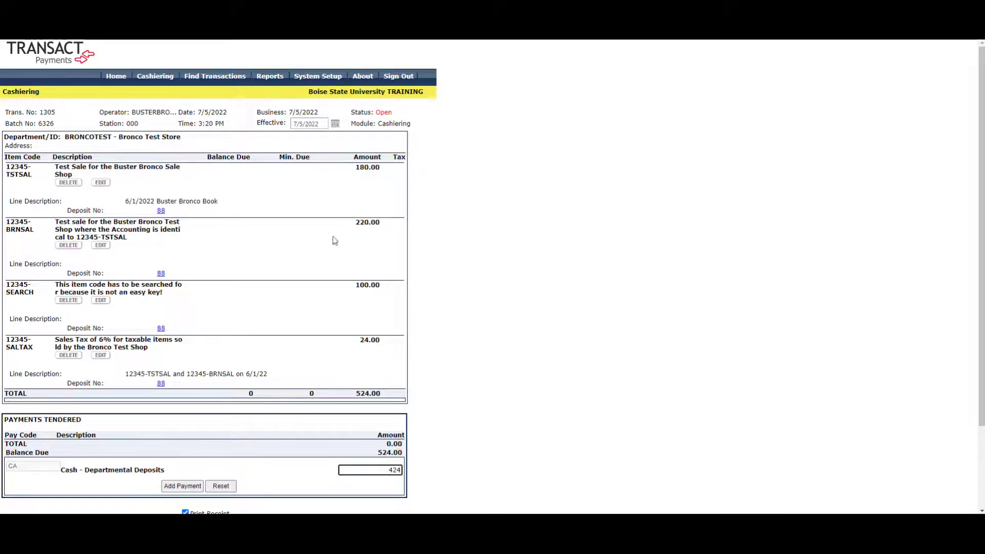
click(180, 486)
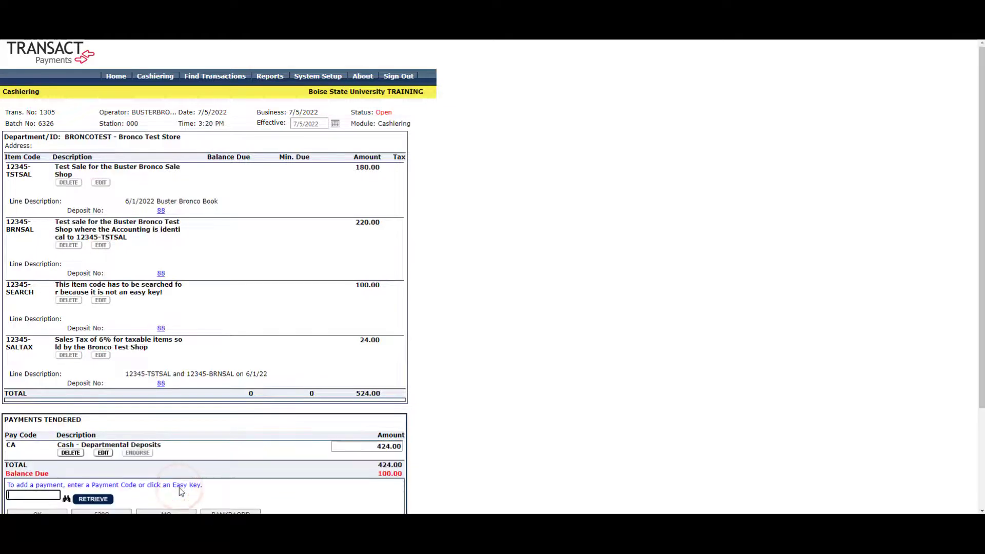
Add a paper check payment of 100 with payment code CK to complete the transaction, and review its items and payments
scroll(177, 485, down, 3)
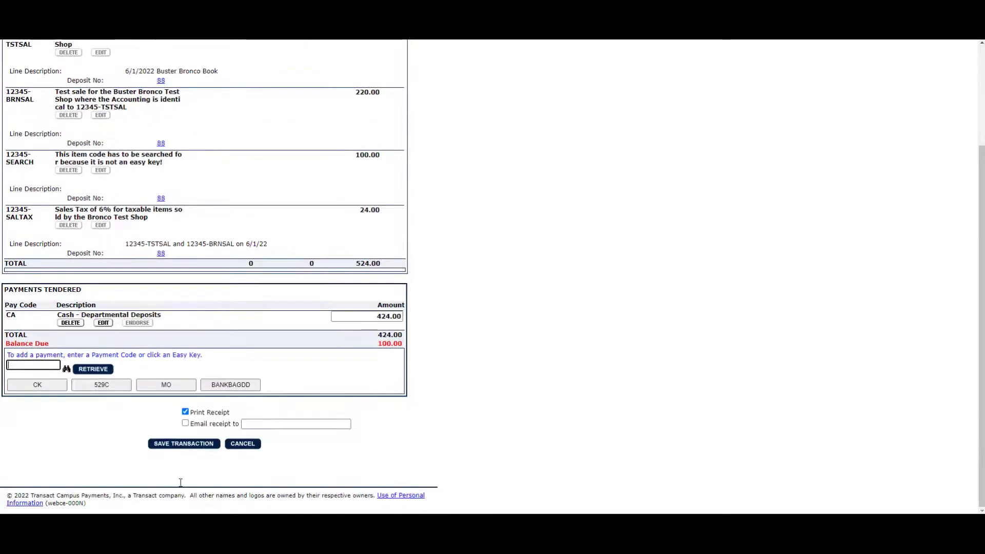
click(49, 385)
scroll(51, 395, down, 2)
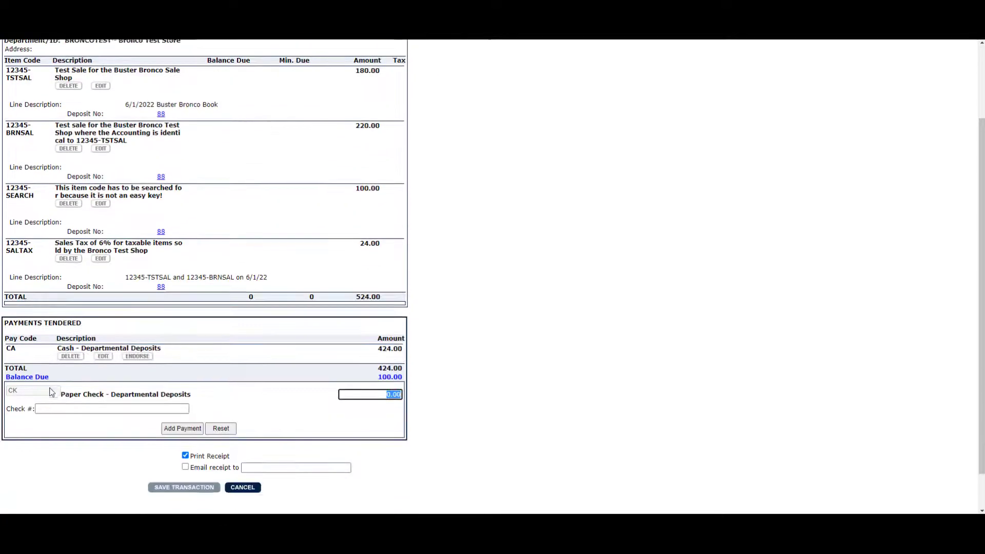
text(100)
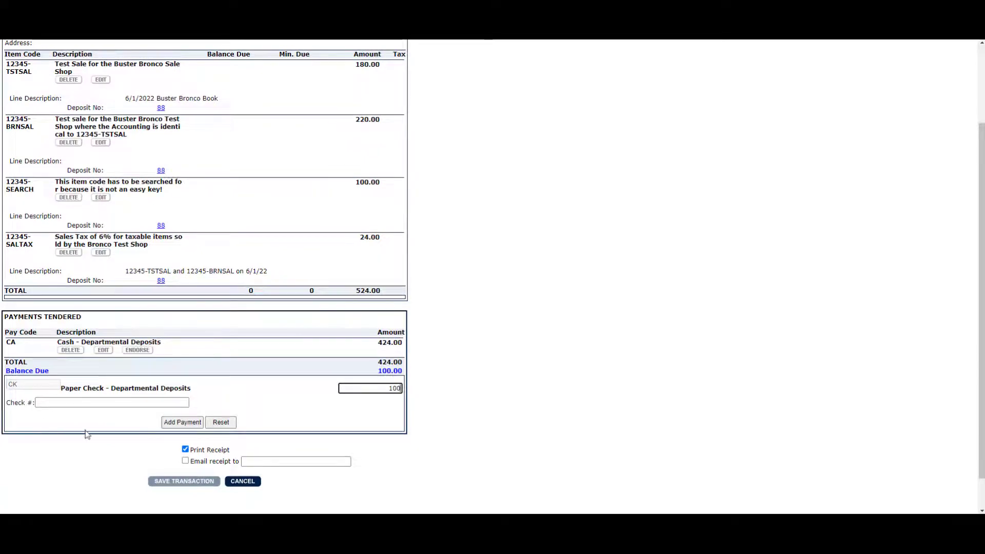
click(174, 427)
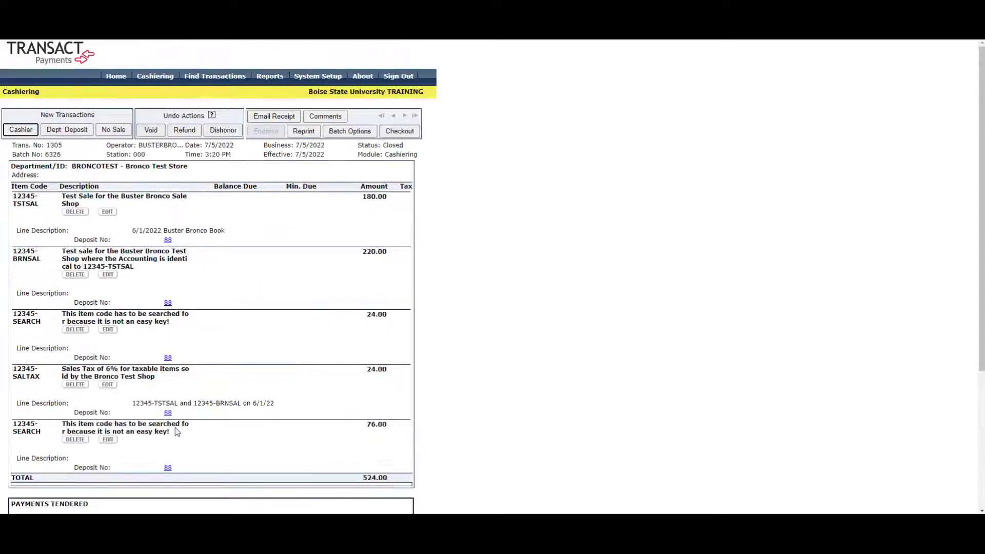
scroll(175, 427, down, 5)
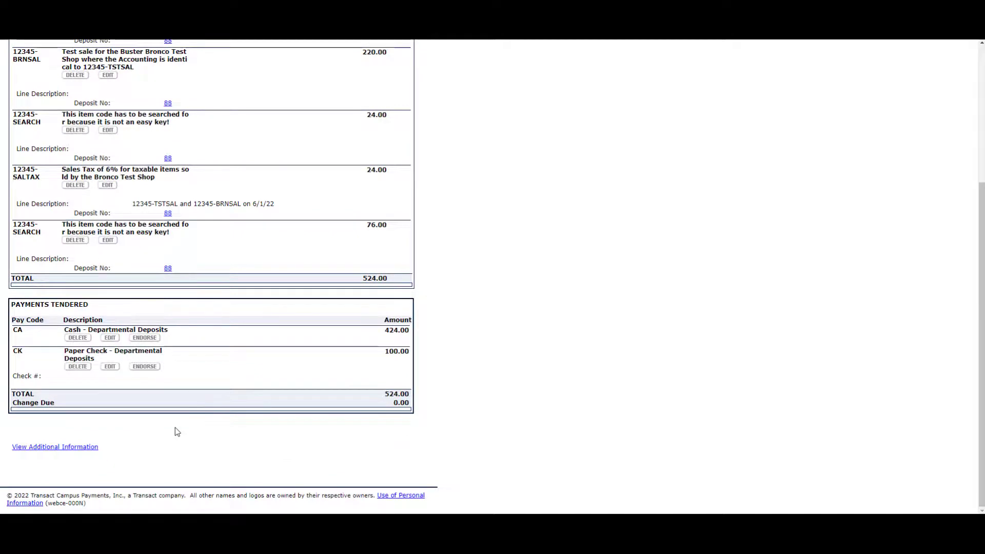
scroll(174, 432, up, 4)
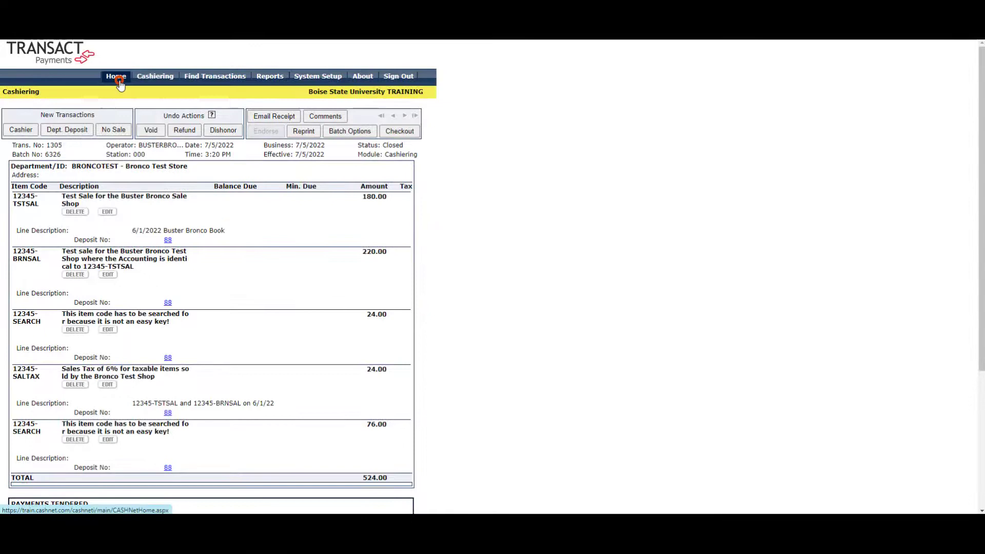
Resume batch 6326 from the home page and open its checkout
click(119, 82)
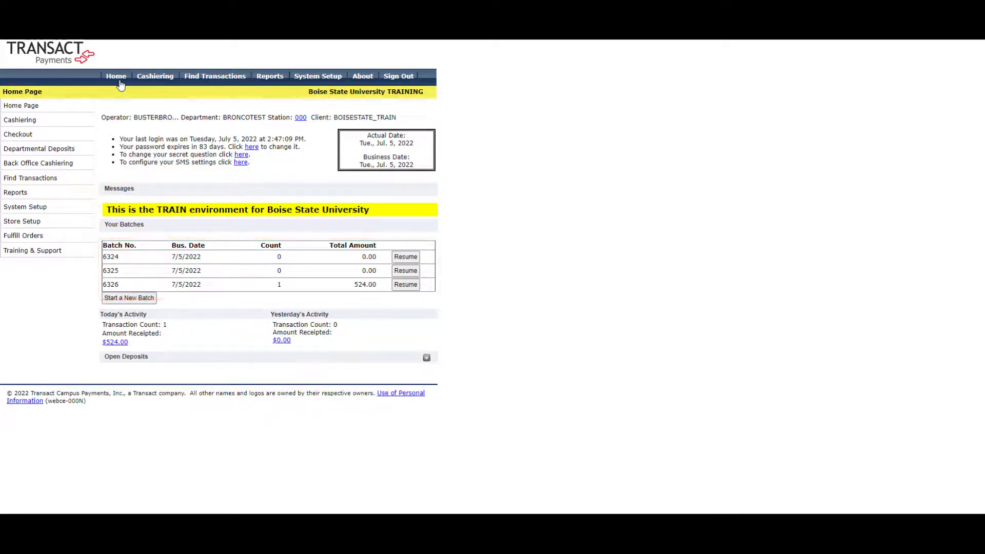
click(400, 286)
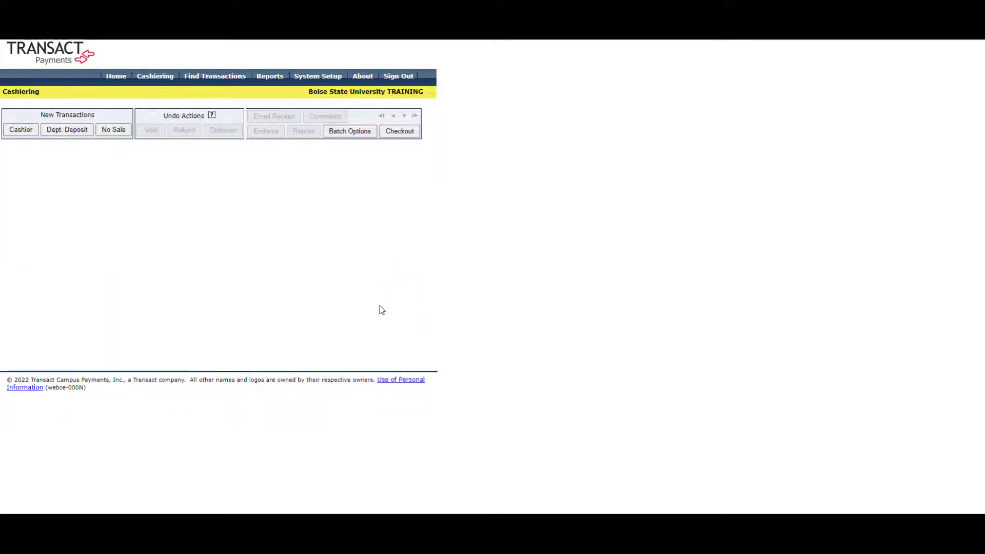
click(399, 131)
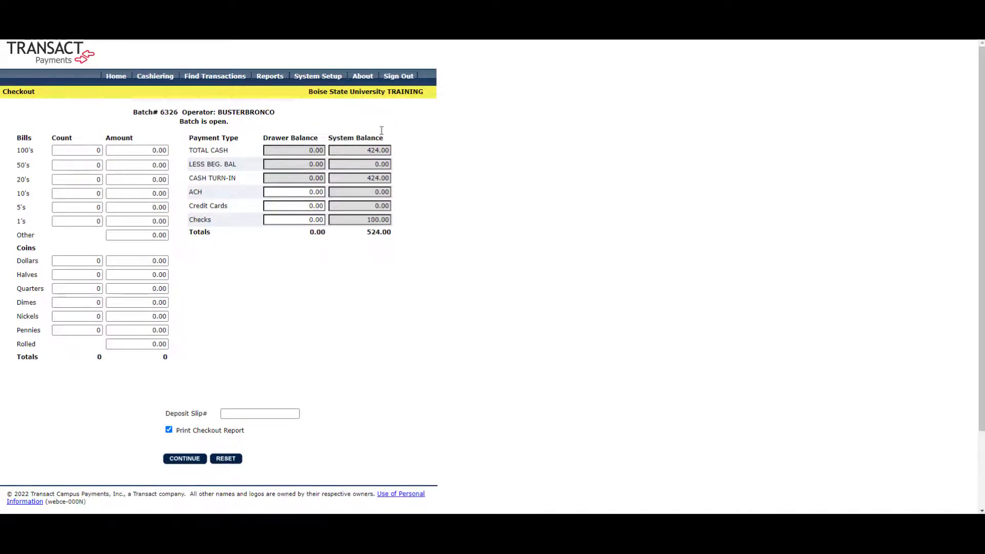
Enter the drawer balance for checkout as 424 one-dollar bills and 100 in checks
click(101, 224)
text(424)
click(321, 219)
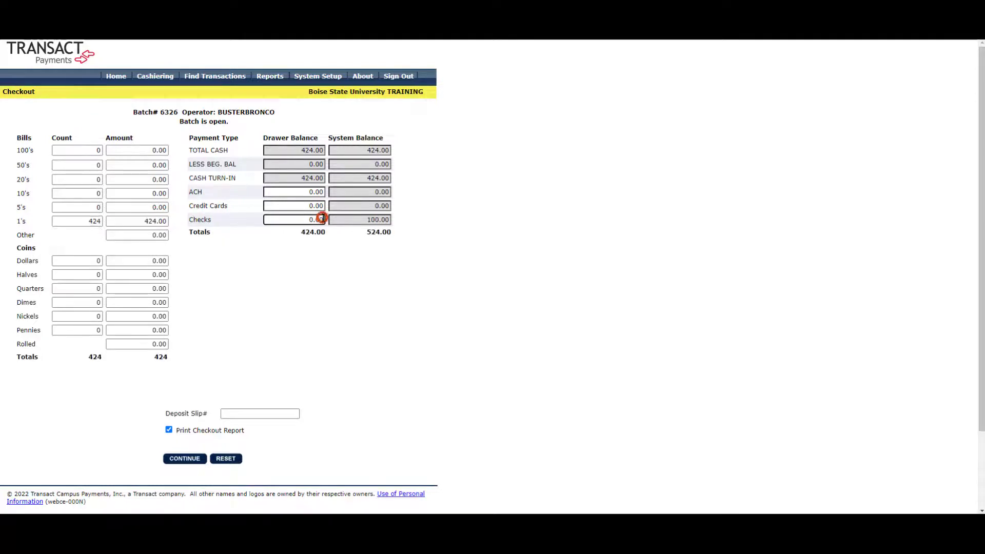
key(BackSpace)
key(BackSpace)
key(BackSpace)
key(BackSpace)
text(100)
click(327, 263)
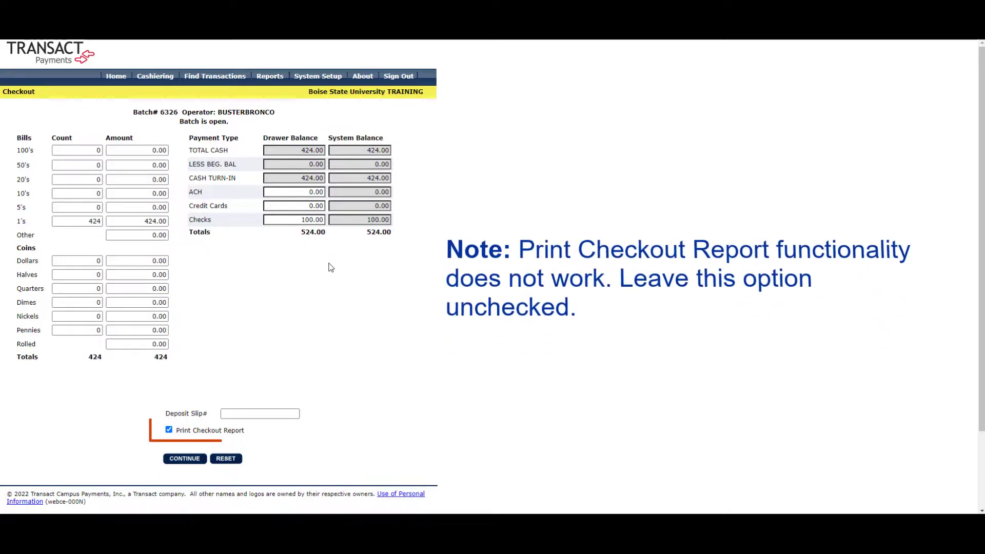
Turn off Print Checkout Report and close the batch
click(169, 430)
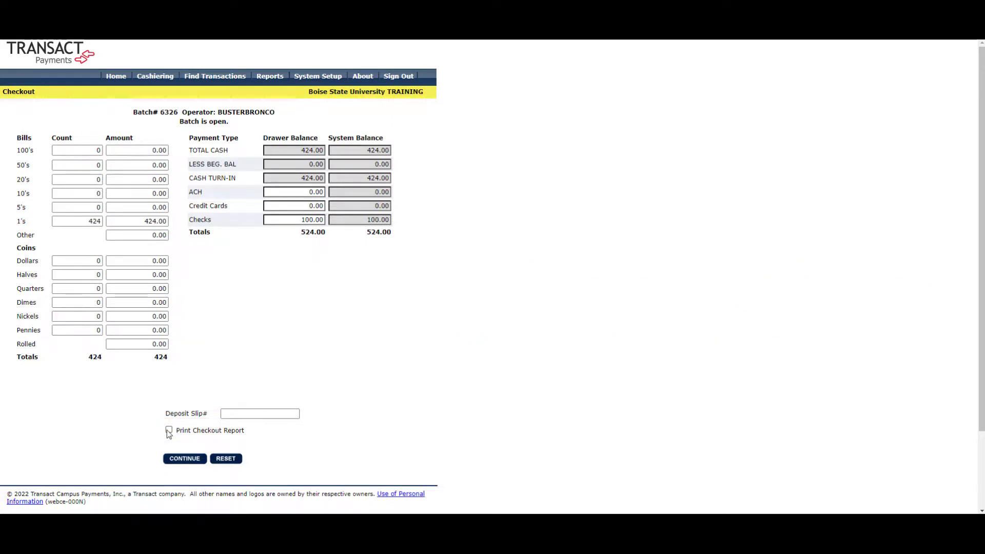
click(178, 458)
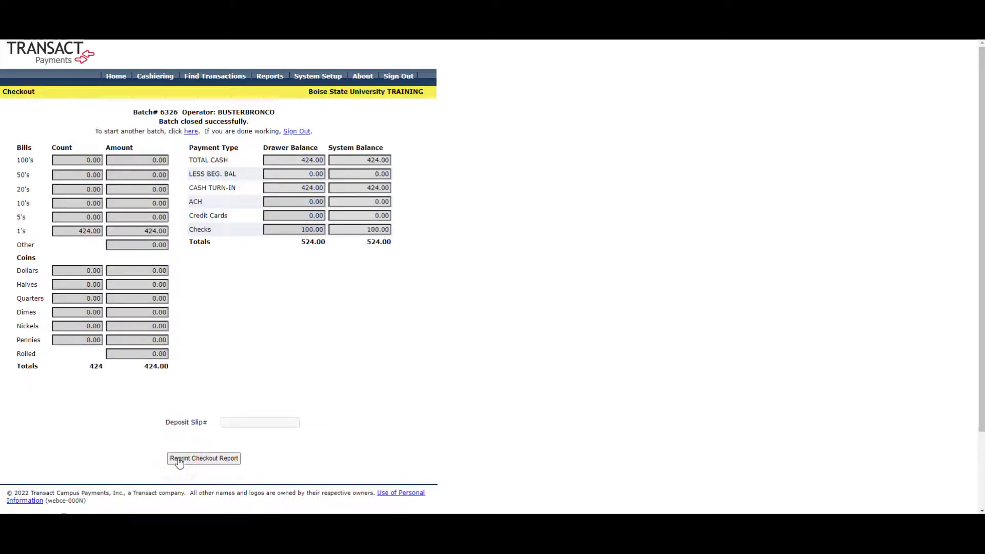
Try to print the closed batch's checkout page with Microsoft Print to PDF
right_click(243, 350)
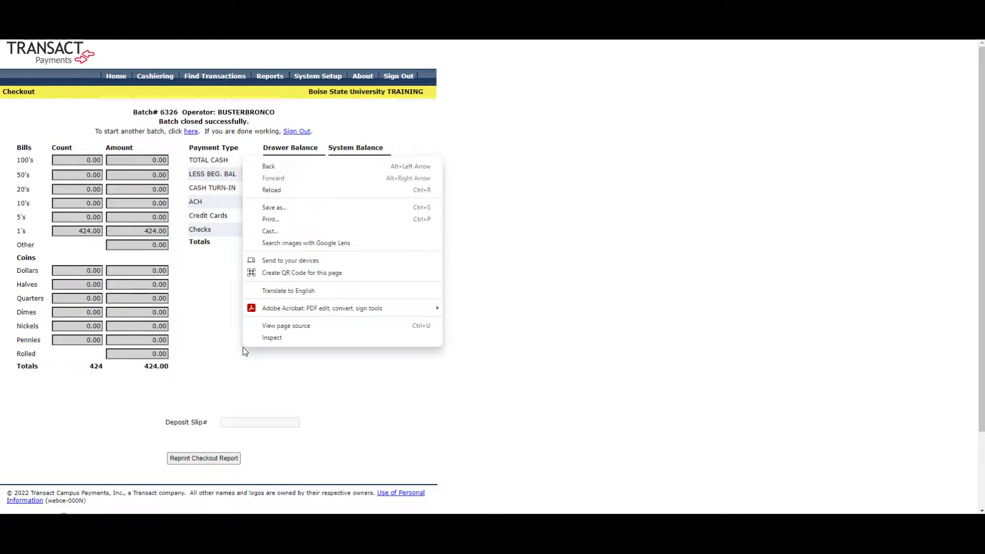
click(271, 219)
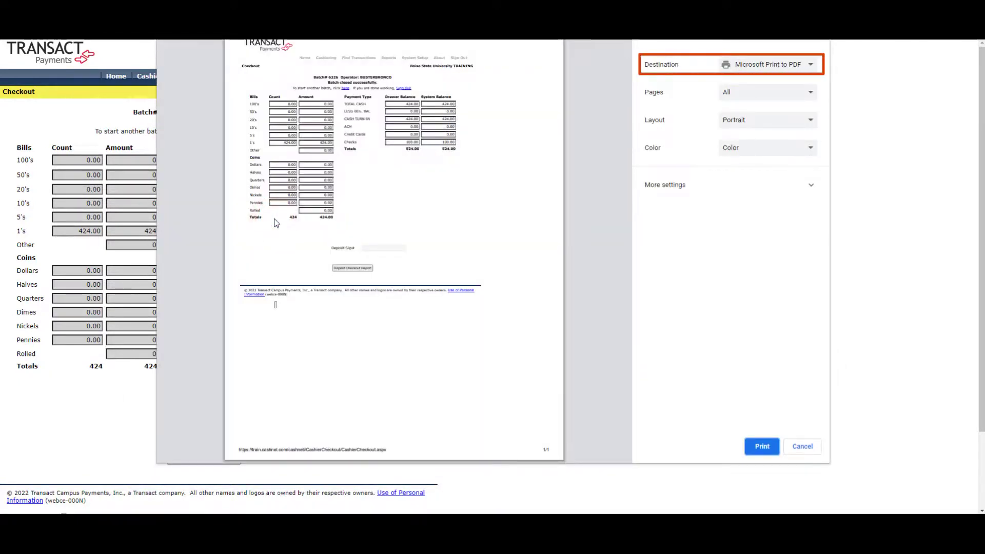
click(755, 454)
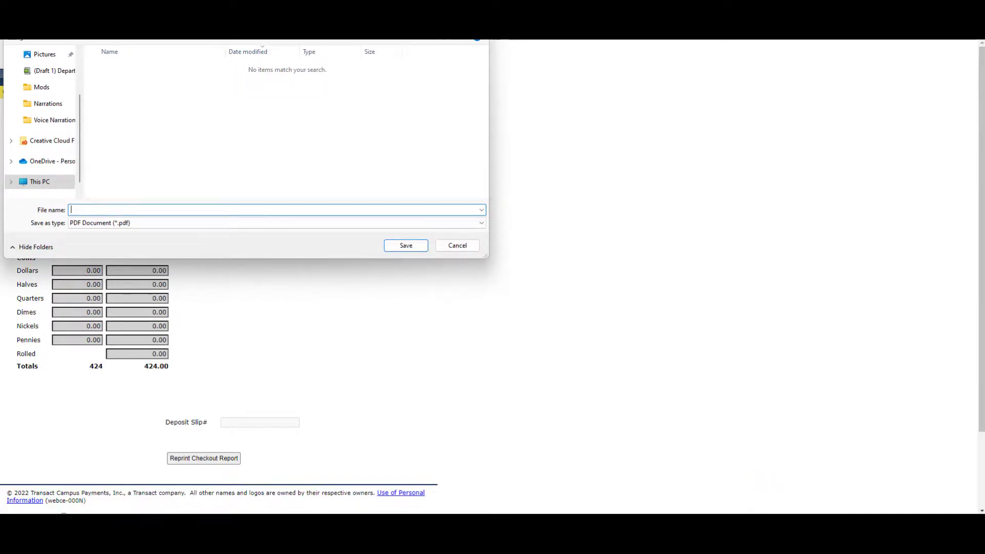
key(Escape)
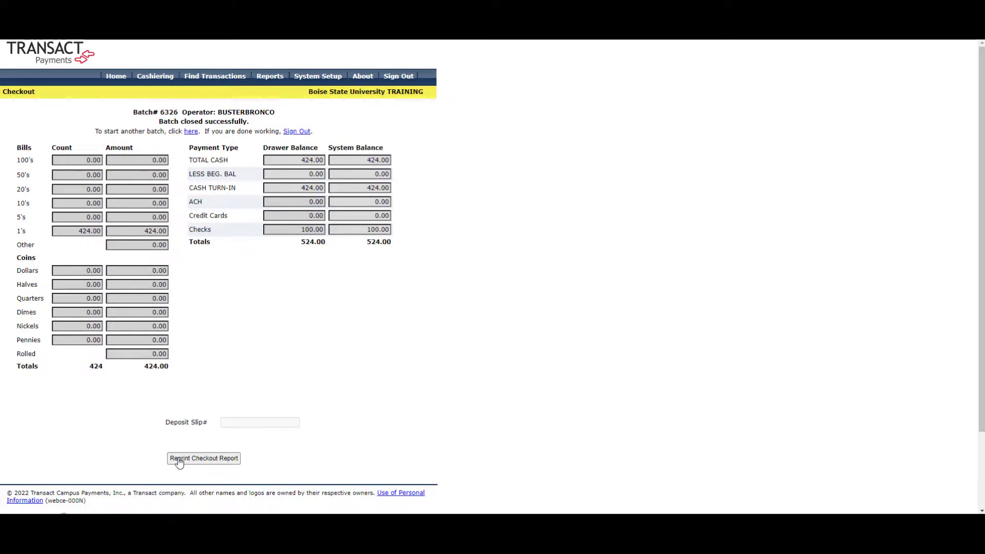